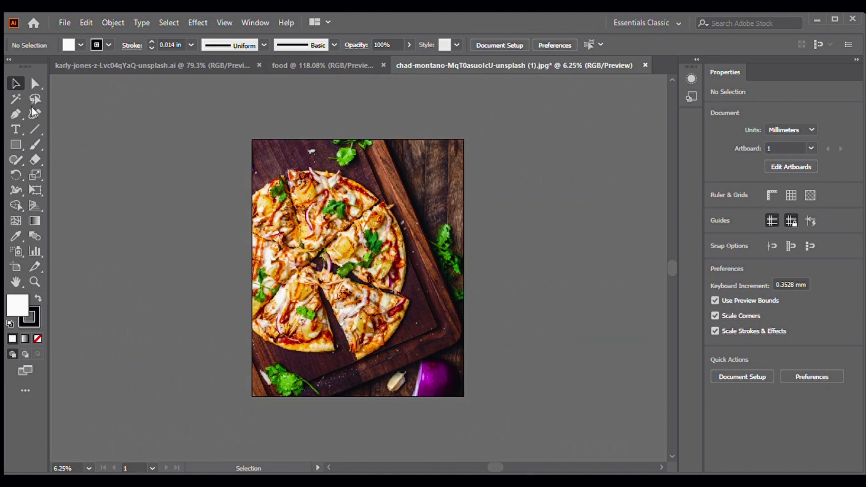
# Draw a black, stroke-free rectangle covering the entire pizza photo
pyautogui.click(16, 145)
pyautogui.moveTo(252, 140); pyautogui.dragTo(463, 396)
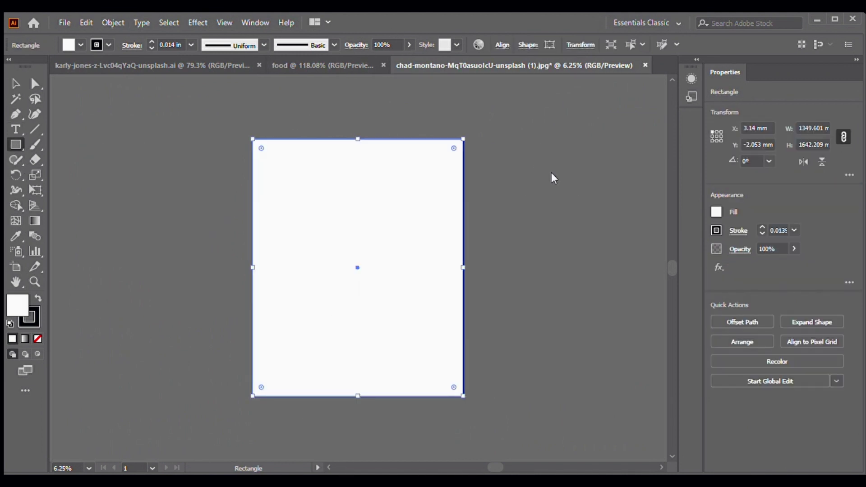
pyautogui.hotkey('shift', 'x')
pyautogui.press('x')
pyautogui.press('/')
pyautogui.press('v')
# Set the black overlay's opacity to 92%
pyautogui.click(409, 45)
pyautogui.moveTo(406, 57)
pyautogui.mouseDown()
pyautogui.moveTo(381, 66)
pyautogui.moveTo(404, 66)
pyautogui.mouseUp()
pyautogui.scroll(-1, 190, 201)
pyautogui.click(657, 233)
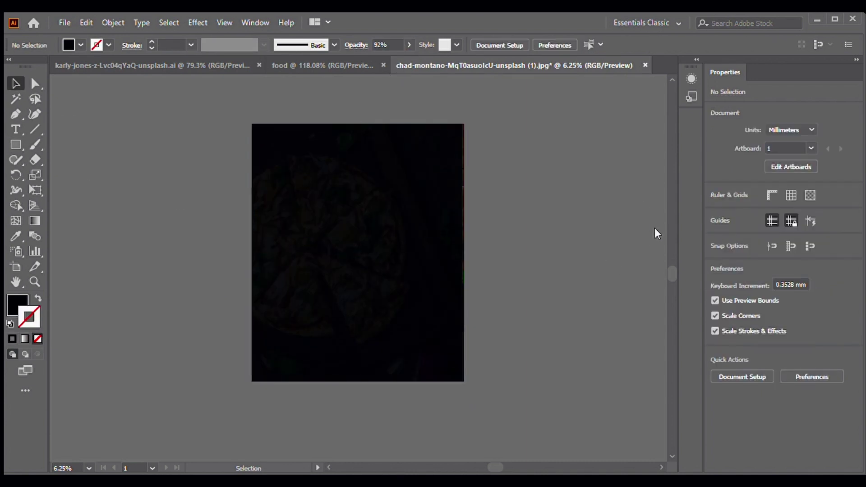
# Copy the Food Menu text group from the menu document and paste it onto the pizza
pyautogui.click(308, 66)
pyautogui.click(406, 64)
pyautogui.click(194, 65)
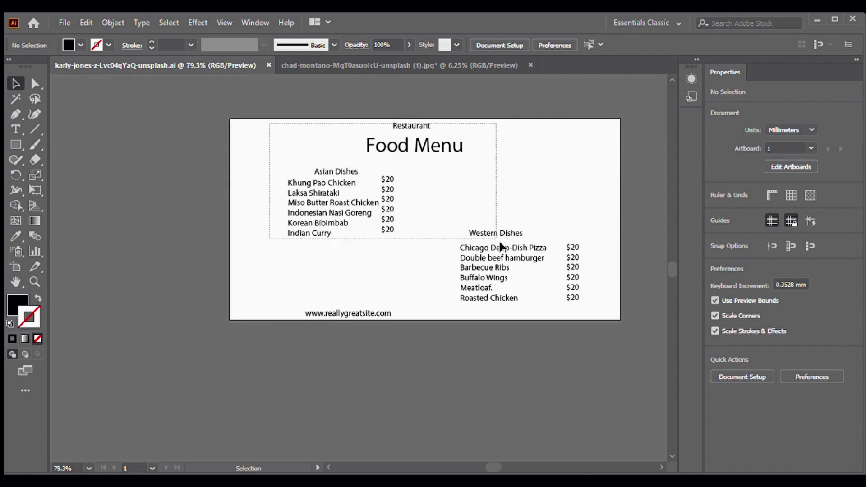
pyautogui.click(500, 246)
pyautogui.click(473, 63)
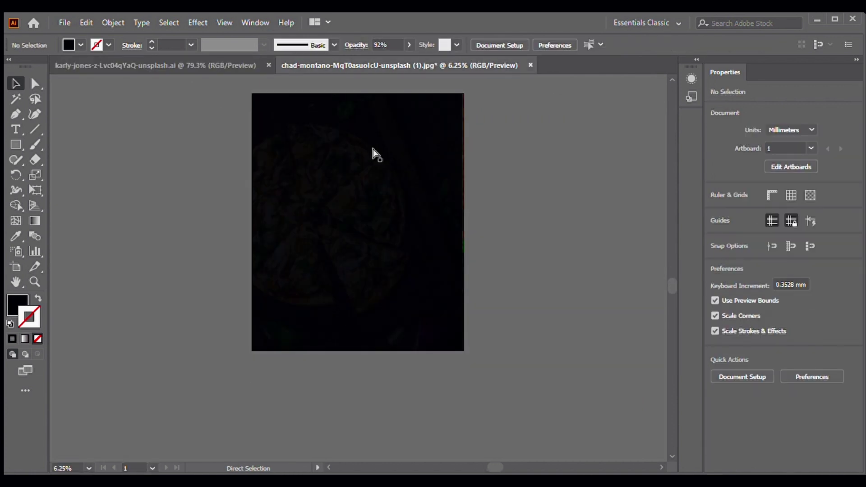
pyautogui.hotkey('ctrl', 'v')
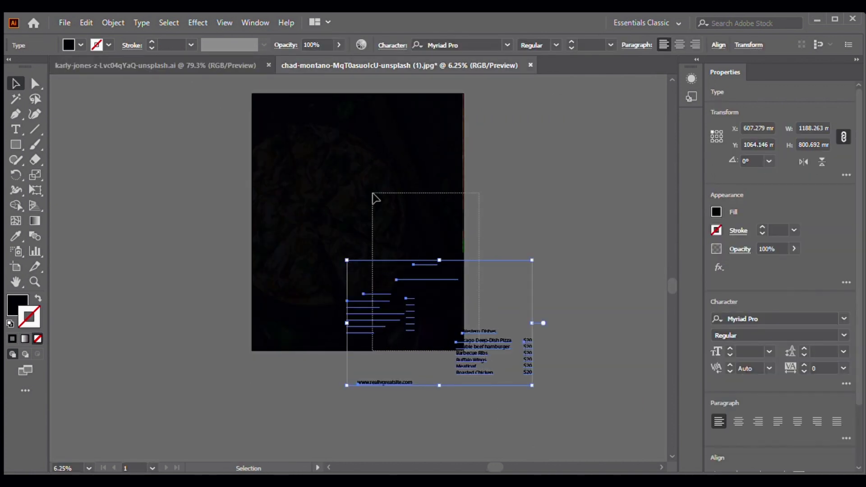
# Scale up the pasted menu text and recolour it white
pyautogui.moveTo(532, 385); pyautogui.dragTo(636, 455)
pyautogui.scroll(-2, 586, 406)
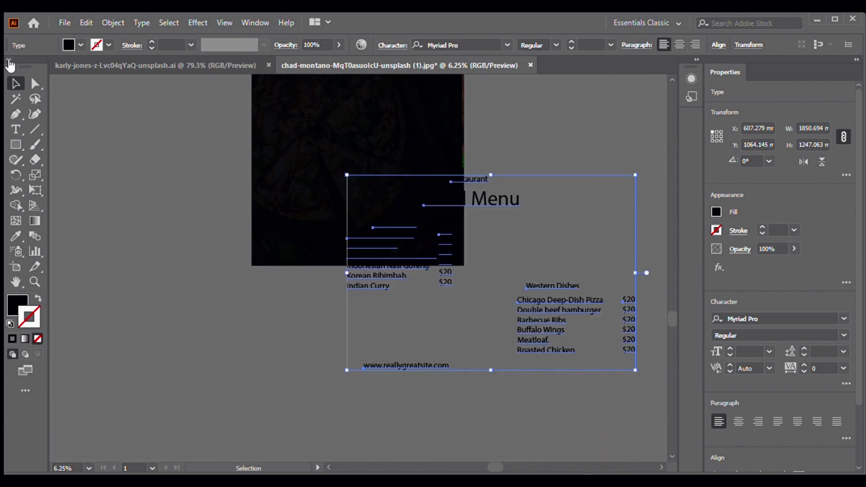
pyautogui.press('x')
pyautogui.moveTo(541, 300); pyautogui.dragTo(468, 173)
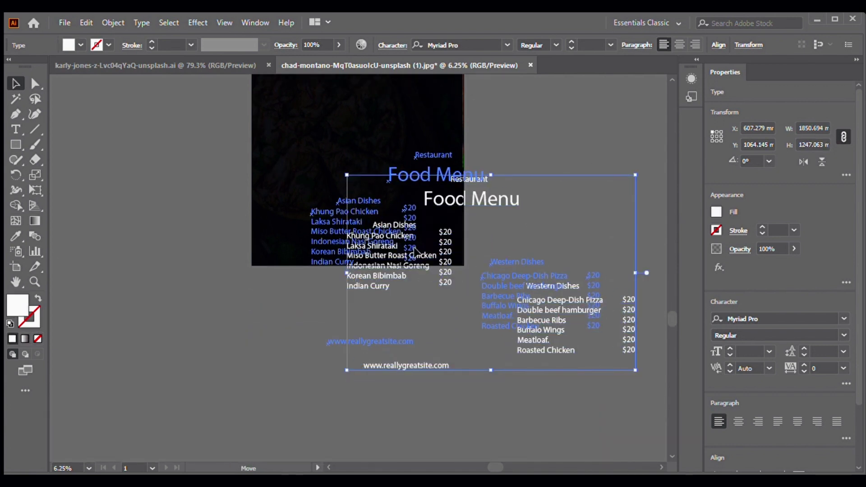
pyautogui.scroll(3, 605, 168)
pyautogui.click(636, 219)
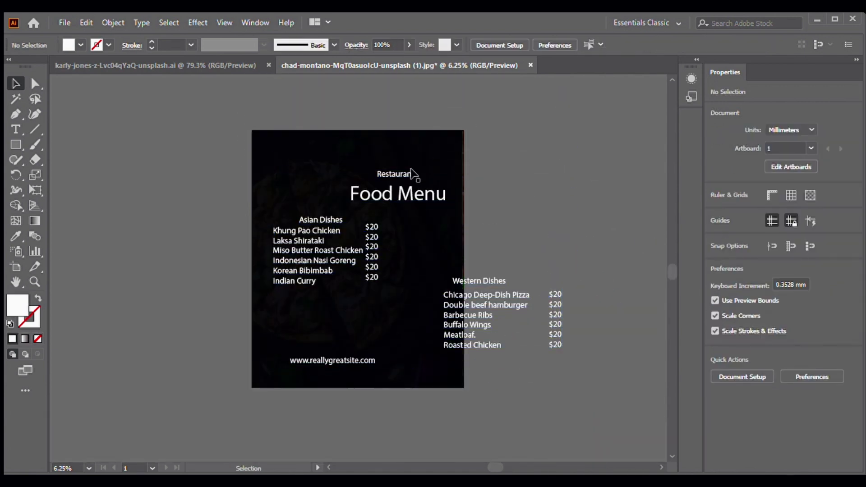
# Move Restaurant to the top, enlarge it, and give it a script font
pyautogui.moveTo(397, 175); pyautogui.dragTo(356, 142)
pyautogui.click(733, 348)
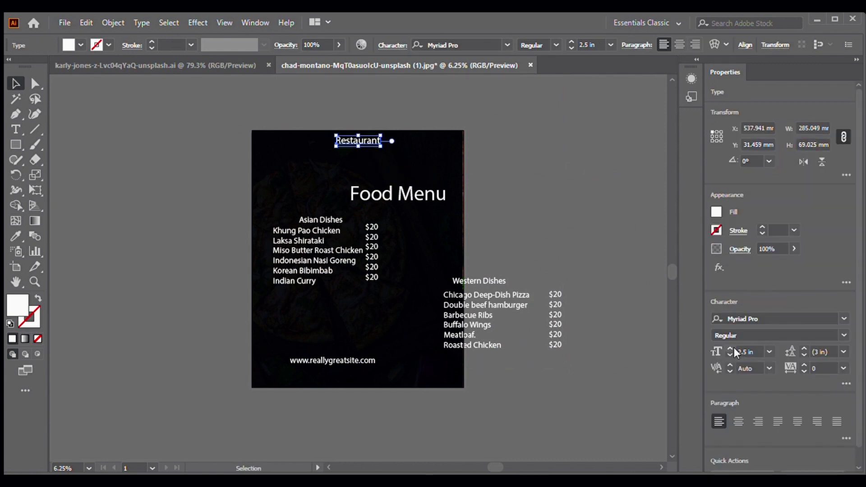
pyautogui.click(451, 45)
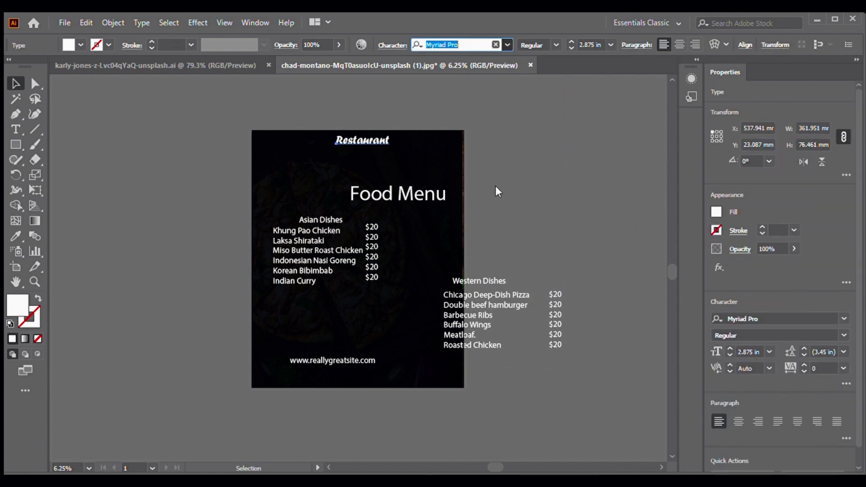
pyautogui.press('Down')
pyautogui.press('Down')
pyautogui.press('Down')
pyautogui.press('Down')
pyautogui.press('Down')
pyautogui.press('Down')
pyautogui.press('Down')
pyautogui.press('Down')
pyautogui.press('Down')
pyautogui.press('Down')
pyautogui.press('Down')
# Move Food Menu beneath Restaurant and set it in Berlin Sans FB Demi Bold
pyautogui.press('Down')
pyautogui.press('Down')
pyautogui.moveTo(415, 201); pyautogui.dragTo(383, 169)
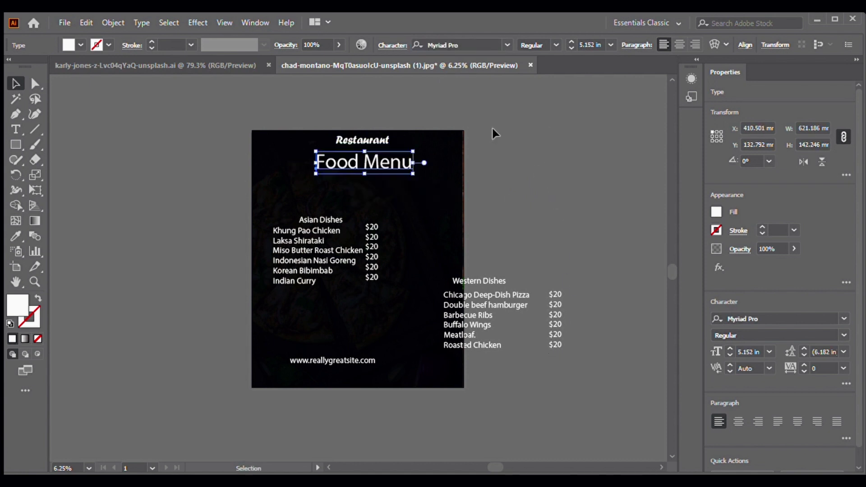
pyautogui.click(505, 47)
pyautogui.press('Down')
pyautogui.press('Down')
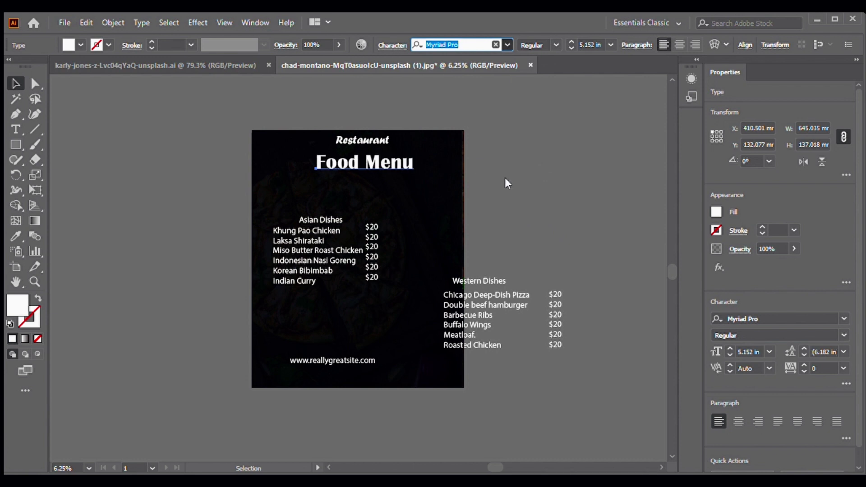
pyautogui.press('Down')
pyautogui.press('Down')
pyautogui.press('Return')
pyautogui.click(510, 148)
pyautogui.scroll(-2, 510, 148)
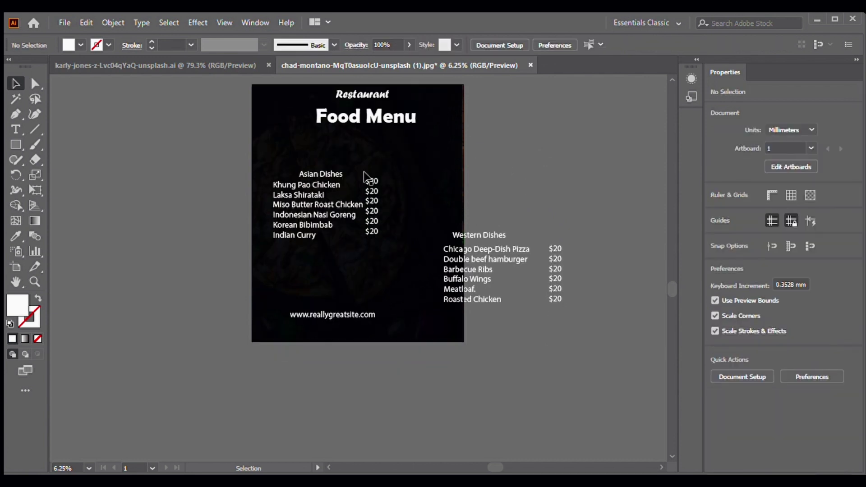
pyautogui.click(336, 185)
# Shift the Asian dish list left and enlarge the Asian Dishes heading
pyautogui.moveTo(323, 200)
pyautogui.mouseDown()
pyautogui.moveTo(311, 201)
pyautogui.moveTo(295, 150)
pyautogui.moveTo(298, 157)
pyautogui.mouseUp()
pyautogui.click(730, 350)
pyautogui.click(302, 190)
pyautogui.click(379, 199)
# Line the Asian $20 price column up with the dish rows
pyautogui.press('t')
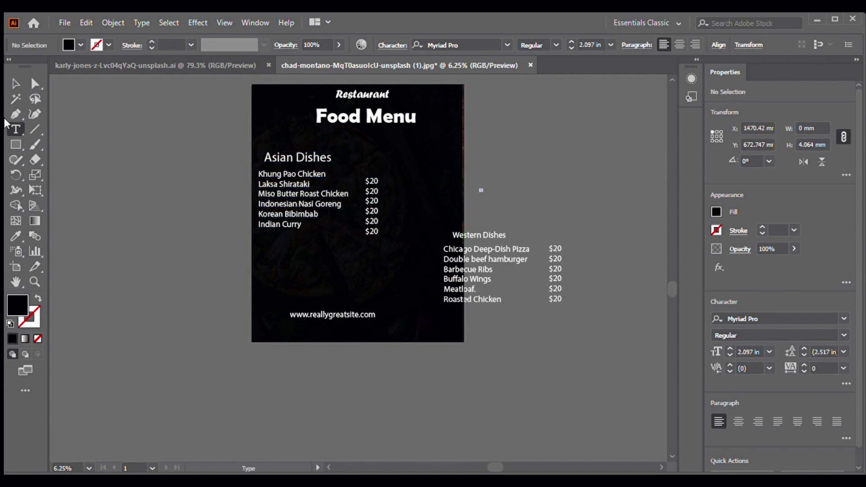
pyautogui.click(480, 188)
pyautogui.press('Escape')
pyautogui.moveTo(376, 197)
pyautogui.mouseDown()
pyautogui.moveTo(353, 191)
pyautogui.moveTo(391, 211)
pyautogui.moveTo(368, 232)
pyautogui.mouseUp()
pyautogui.press('m')
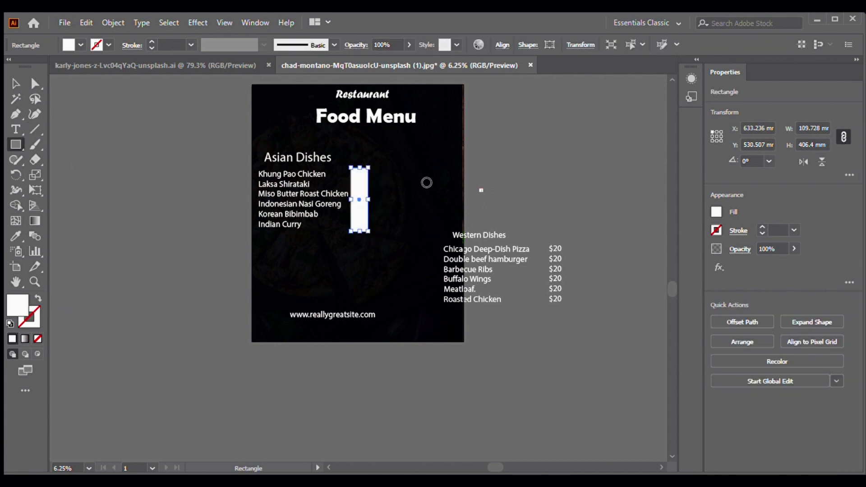
# Place an orange box behind the Asian prices and reposition the second box and website address
pyautogui.click(22, 84)
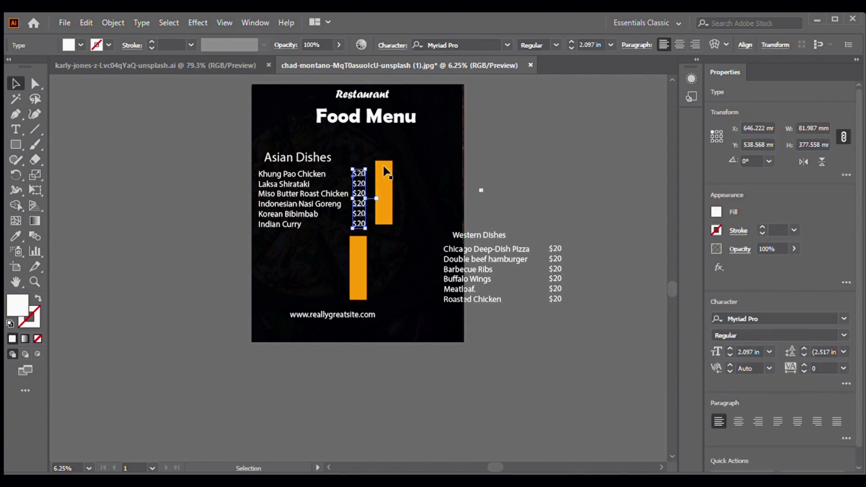
pyautogui.moveTo(385, 171); pyautogui.dragTo(359, 175)
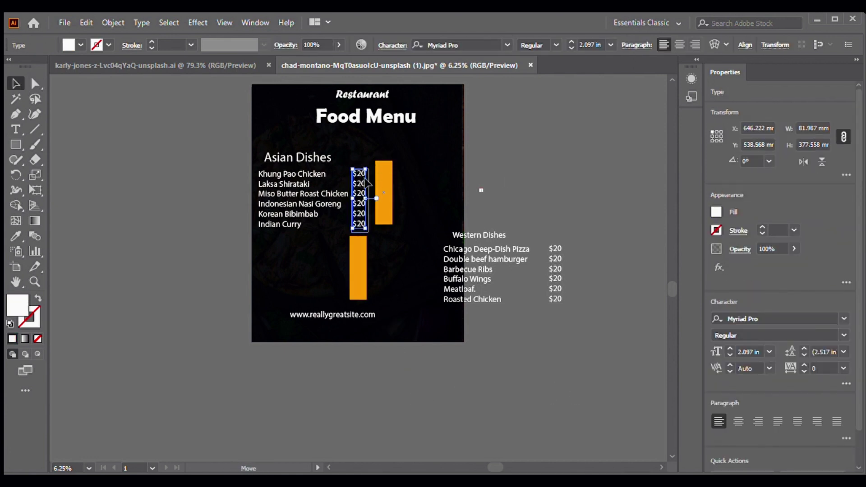
pyautogui.click(633, 165)
pyautogui.moveTo(358, 268); pyautogui.dragTo(420, 299)
pyautogui.moveTo(336, 315); pyautogui.dragTo(343, 333)
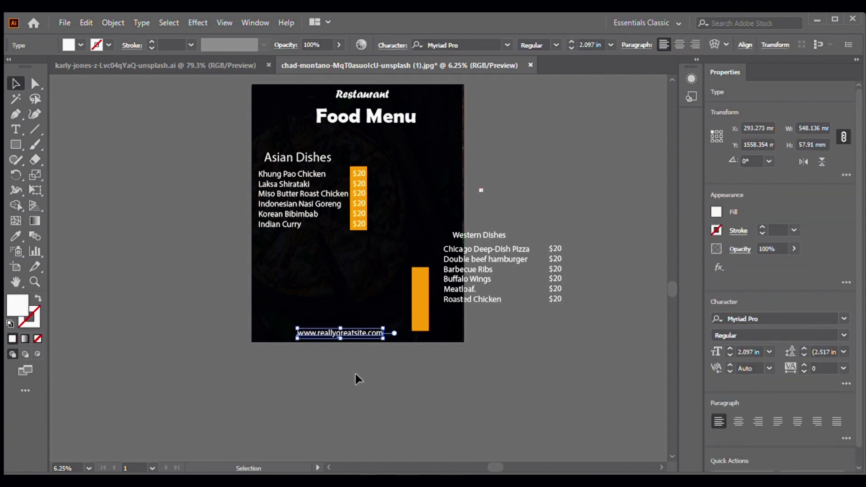
# Move the Western Dishes block below the Asian dishes and adjust the Asian price column
pyautogui.click(355, 372)
pyautogui.moveTo(502, 252); pyautogui.dragTo(314, 276)
pyautogui.hotkey('ctrl', 'shift', 'a')
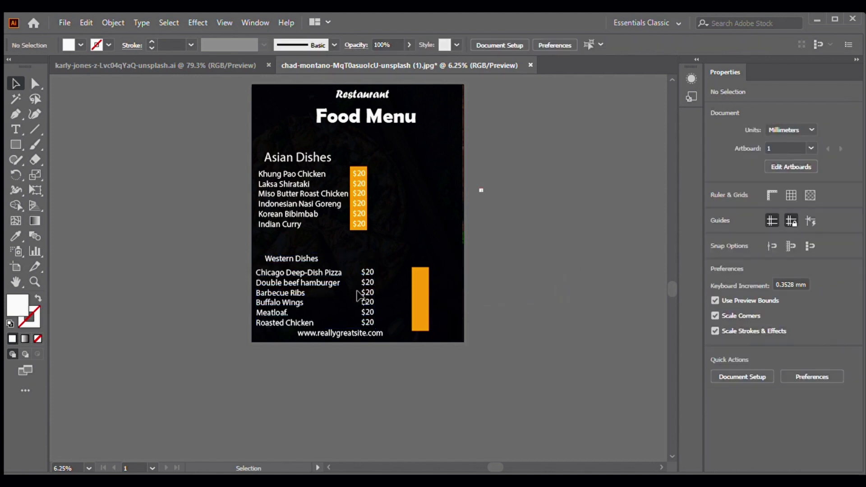
pyautogui.click(363, 223)
pyautogui.moveTo(351, 209); pyautogui.dragTo(357, 209)
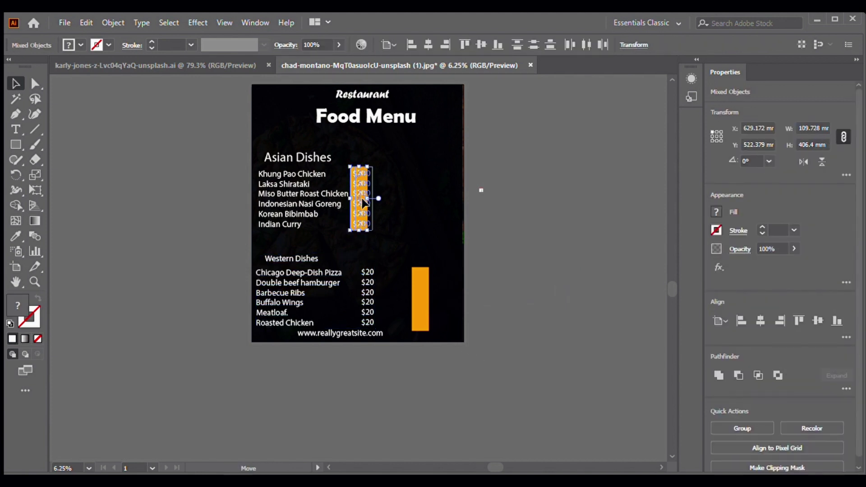
# Move the spare orange box behind the Western $20 prices
pyautogui.click(368, 293)
pyautogui.scroll(-1, 367, 293)
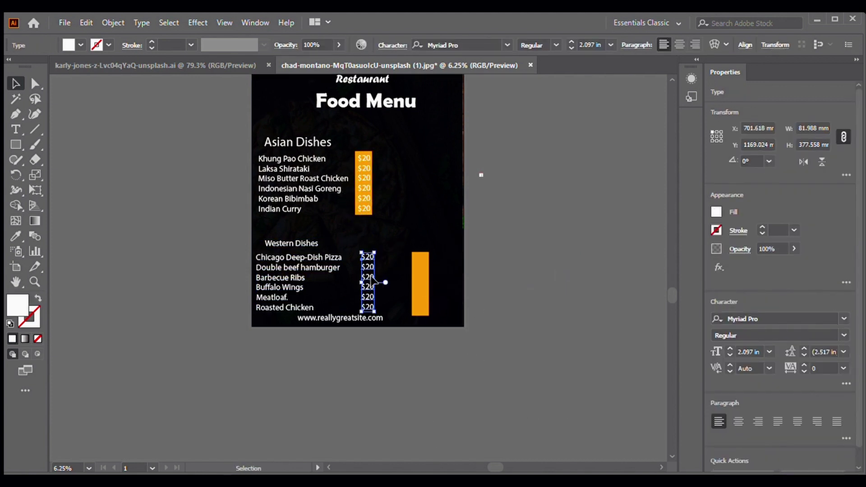
pyautogui.click(420, 289)
pyautogui.moveTo(421, 289); pyautogui.dragTo(363, 282)
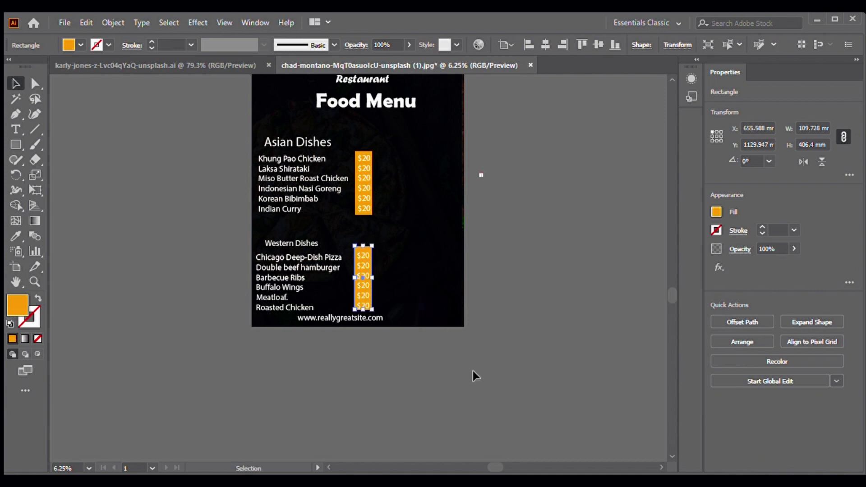
pyautogui.click(473, 371)
pyautogui.scroll(1, 444, 357)
pyautogui.scroll(-1, 445, 358)
# Nudge the Western and Asian dish lists slightly right
pyautogui.click(357, 318)
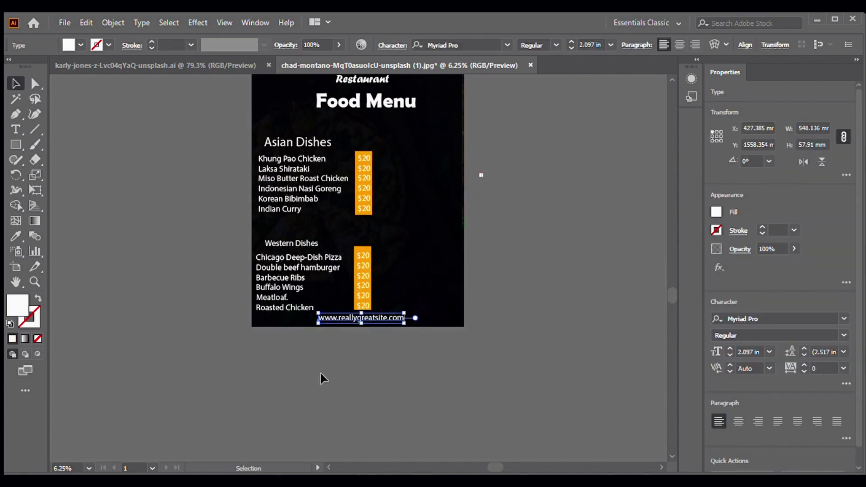
pyautogui.moveTo(285, 265); pyautogui.dragTo(291, 264)
pyautogui.click(279, 192)
pyautogui.moveTo(285, 166); pyautogui.dragTo(290, 167)
pyautogui.click(188, 290)
pyautogui.scroll(-1, 189, 290)
# Draw a yellow vertical line beside the Asian dishes with a 0.325 stroke
pyautogui.click(36, 128)
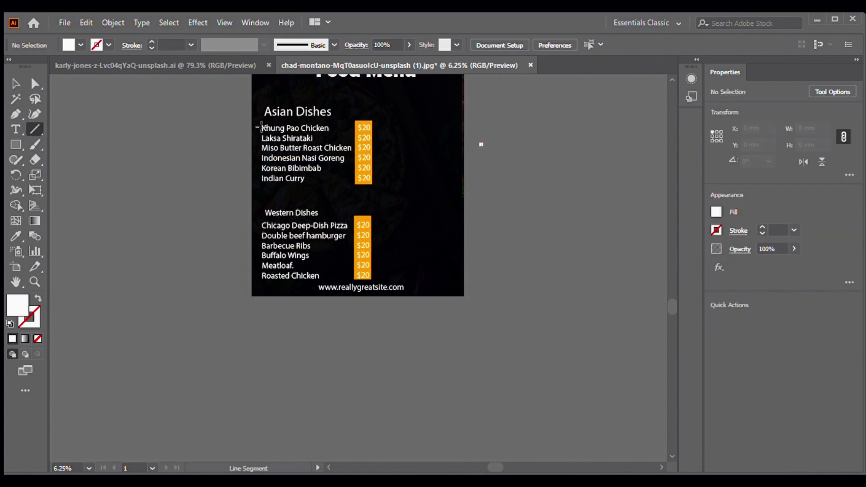
pyautogui.moveTo(262, 188); pyautogui.dragTo(257, 181)
pyautogui.click(31, 328)
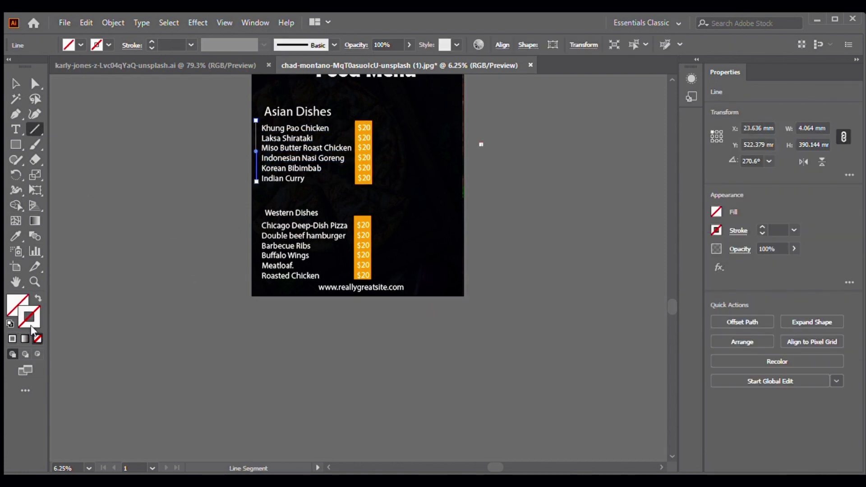
pyautogui.press(',')
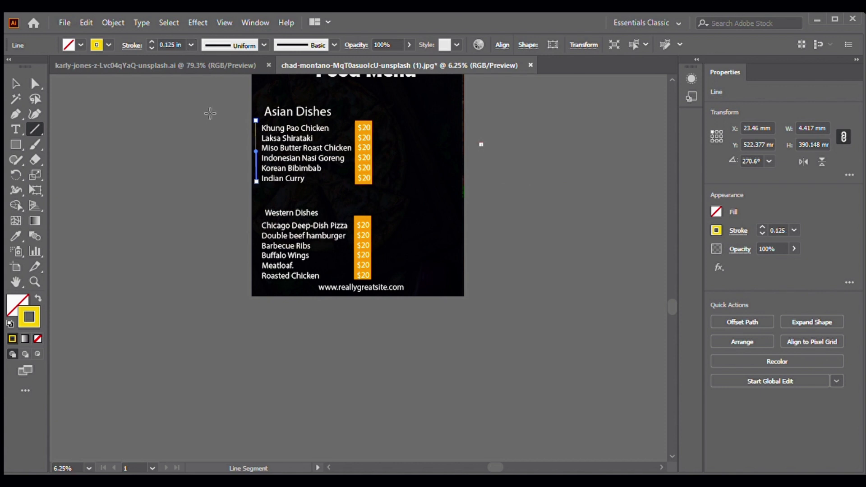
pyautogui.click(15, 83)
pyautogui.click(58, 110)
pyautogui.click(256, 154)
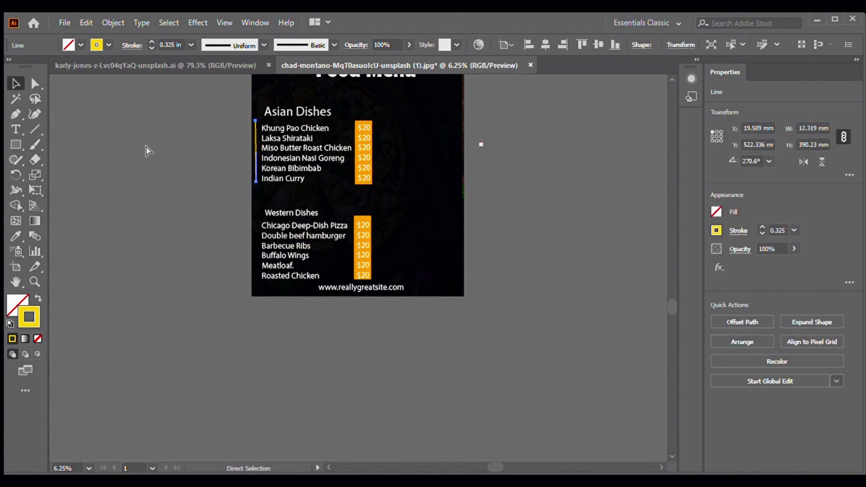
# Copy the line beside the Western list and reduce the website text size
pyautogui.moveTo(358, 268); pyautogui.dragTo(258, 252)
pyautogui.click(587, 235)
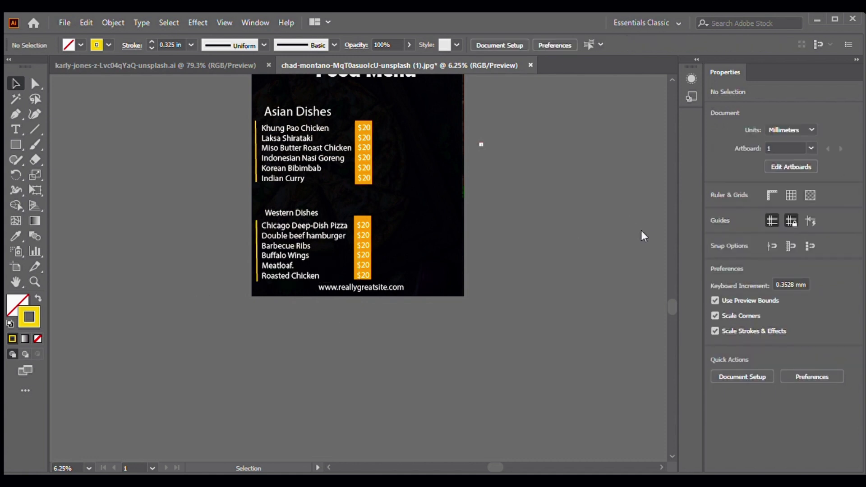
pyautogui.click(361, 287)
pyautogui.click(730, 355)
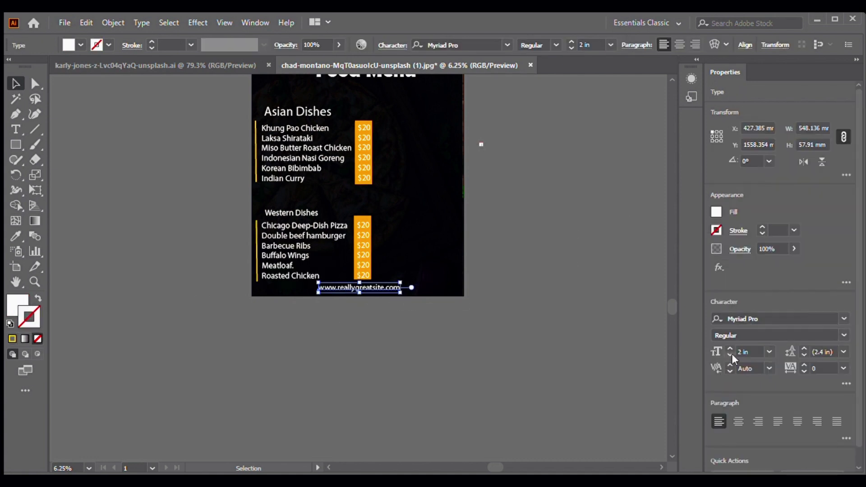
# Recolour the Asian price box and its side line darker orange
pyautogui.click(480, 387)
pyautogui.scroll(3, 478, 351)
pyautogui.click(372, 290)
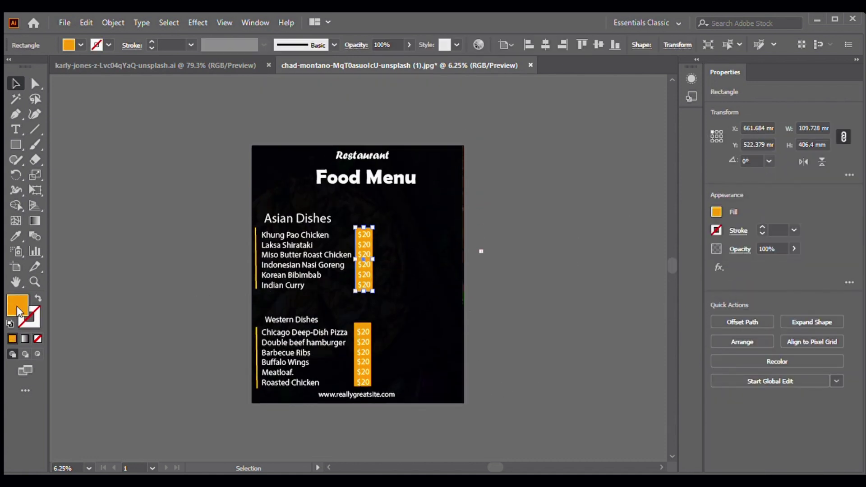
pyautogui.click(139, 177)
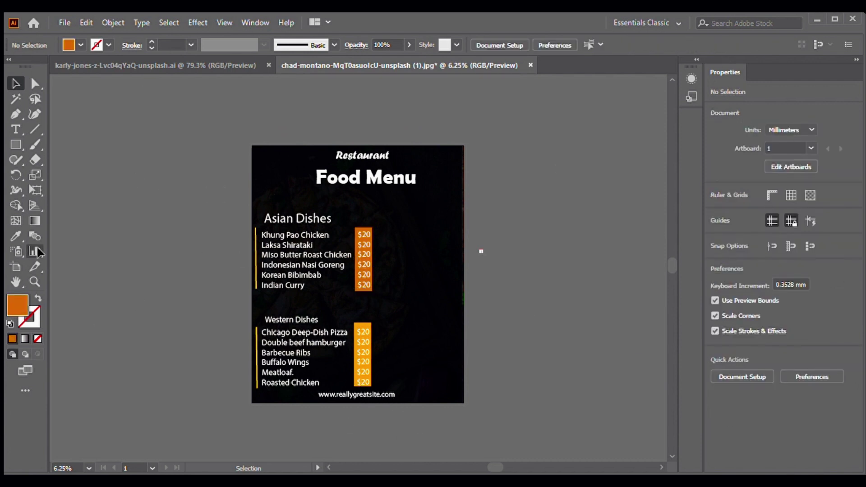
pyautogui.scroll(5, 407, 305)
pyautogui.click(74, 279)
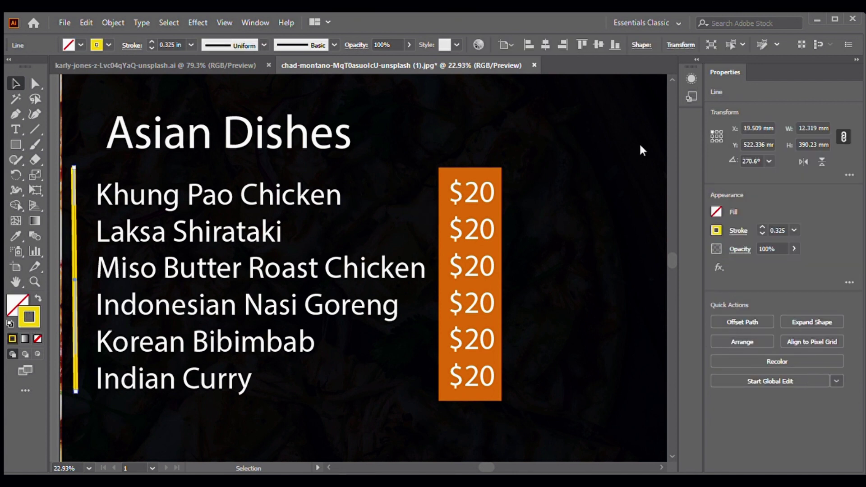
pyautogui.keyDown('shift'); pyautogui.click(469, 189); pyautogui.keyUp('shift')
pyautogui.scroll(-1, 324, 291)
# Resize the Asian price box by its corner handle
pyautogui.click(447, 149)
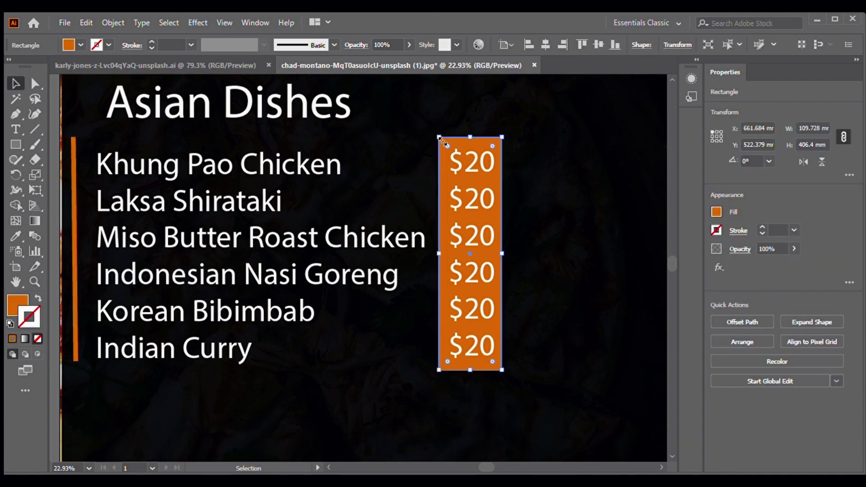
pyautogui.scroll(-1, 500, 316)
pyautogui.moveTo(501, 341); pyautogui.dragTo(511, 349)
pyautogui.scroll(-4, 284, 269)
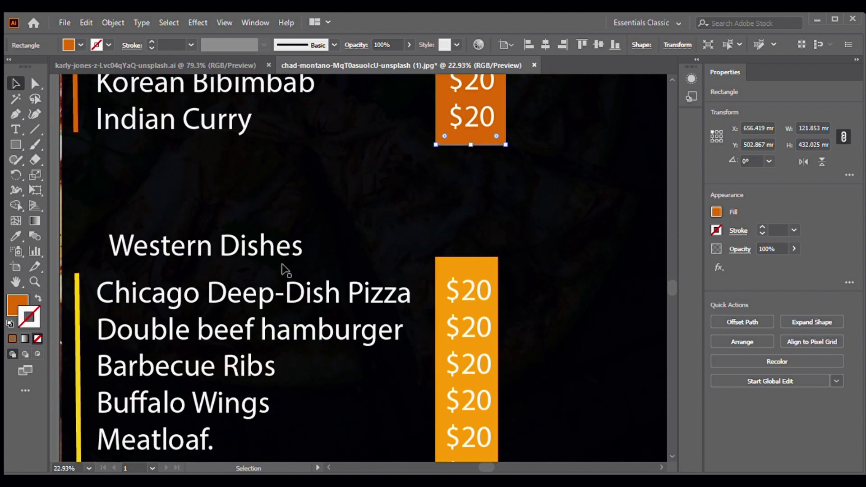
# Eyedrop the darker orange onto the yellow Western price box
pyautogui.click(448, 315)
pyautogui.click(16, 236)
pyautogui.click(470, 117)
pyautogui.scroll(-1, 469, 180)
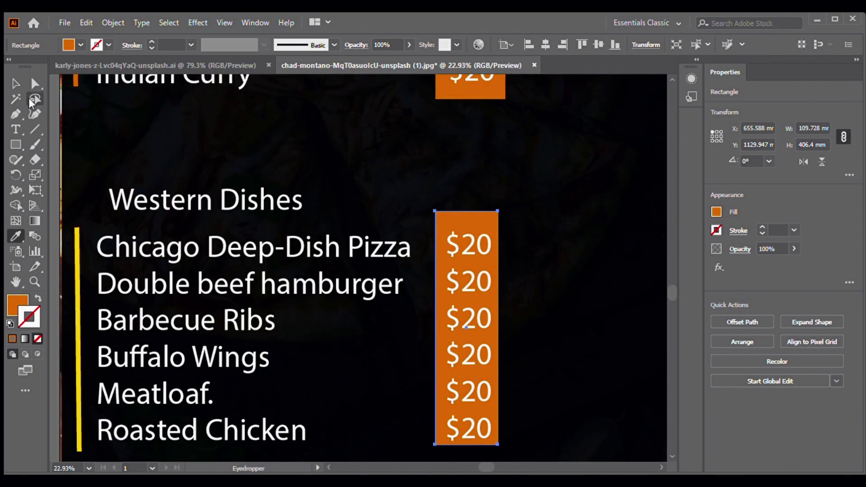
# Resize the Western price box, extending it downward
pyautogui.click(16, 83)
pyautogui.moveTo(437, 212); pyautogui.dragTo(429, 200)
pyautogui.scroll(-2, 429, 201)
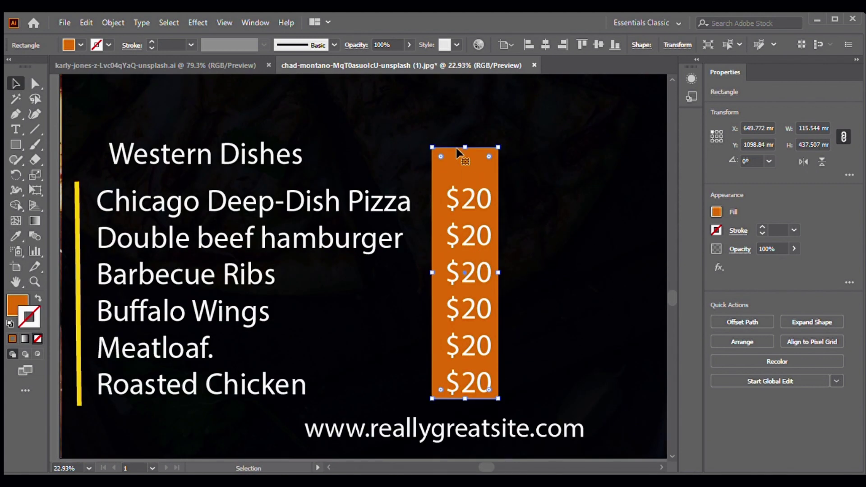
pyautogui.moveTo(465, 145); pyautogui.dragTo(465, 141)
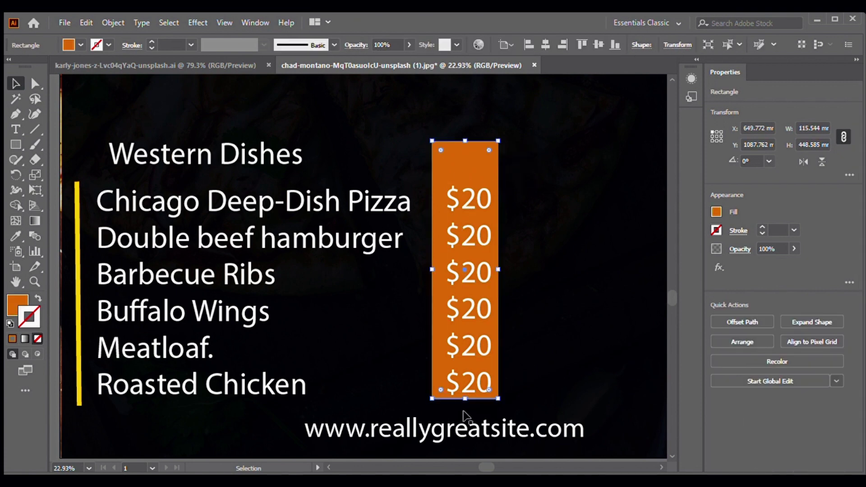
pyautogui.moveTo(498, 398); pyautogui.dragTo(501, 409)
pyautogui.scroll(-2, 502, 409)
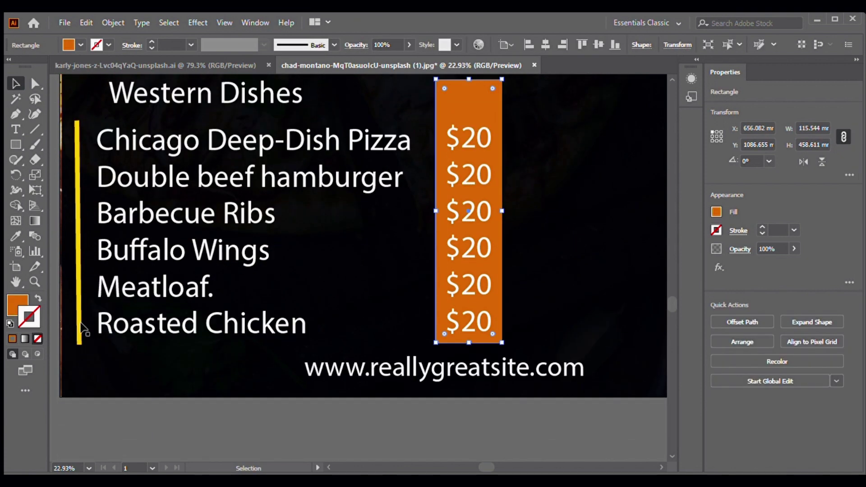
# Eyedrop the orange onto the Western side line and zoom out to the full menu
pyautogui.click(78, 284)
pyautogui.click(16, 236)
pyautogui.scroll(3, 107, 285)
pyautogui.click(78, 209)
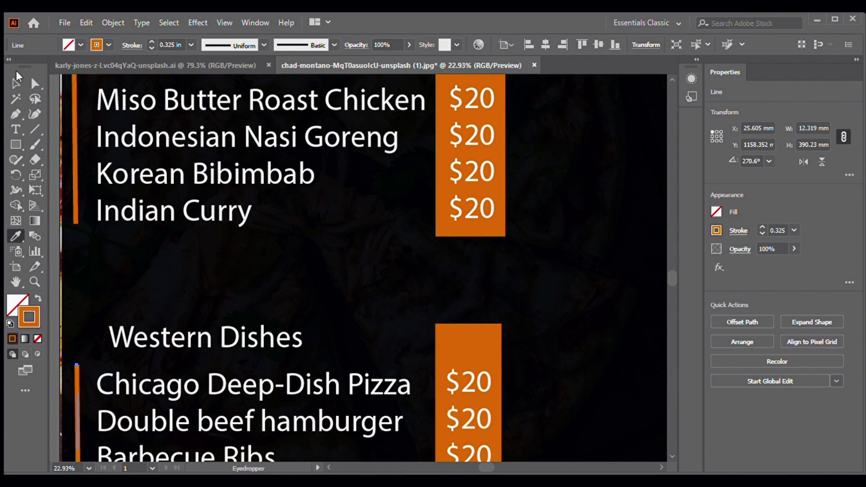
pyautogui.click(16, 84)
pyautogui.hotkey('ctrl', '-')
pyautogui.hotkey('ctrl', '-')
pyautogui.hotkey('ctrl', '-')
pyautogui.scroll(1, 482, 204)
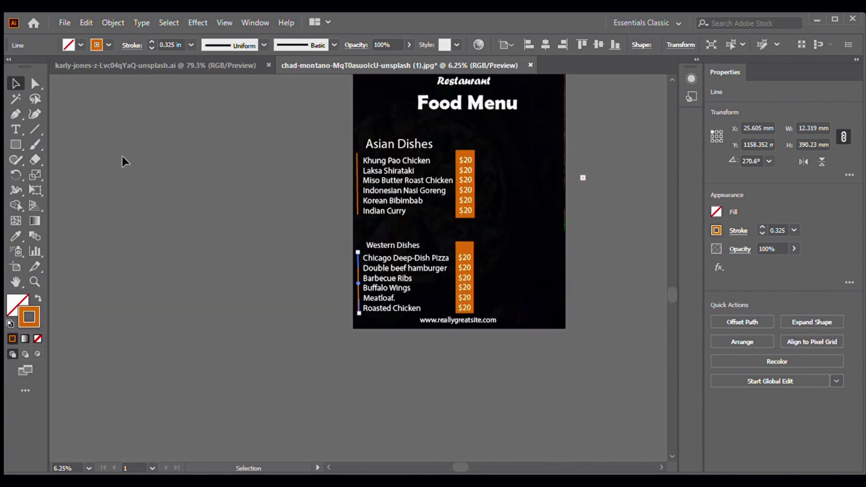
# Enlarge the Western Dishes heading to match Asian Dishes
pyautogui.click(486, 107)
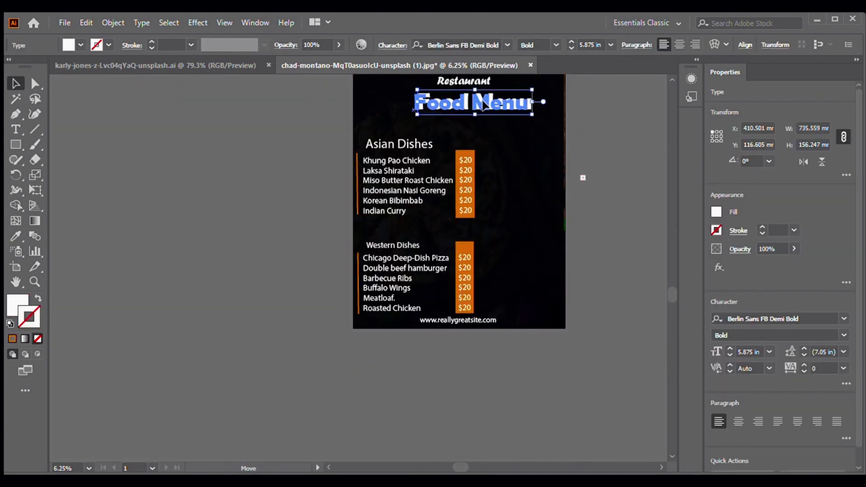
pyautogui.click(584, 157)
pyautogui.scroll(1, 583, 161)
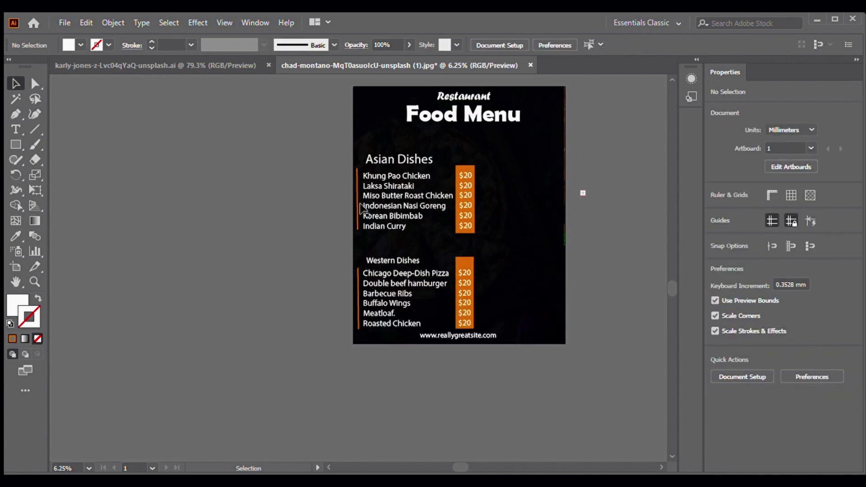
pyautogui.click(392, 261)
pyautogui.moveTo(422, 257); pyautogui.dragTo(434, 255)
pyautogui.click(524, 336)
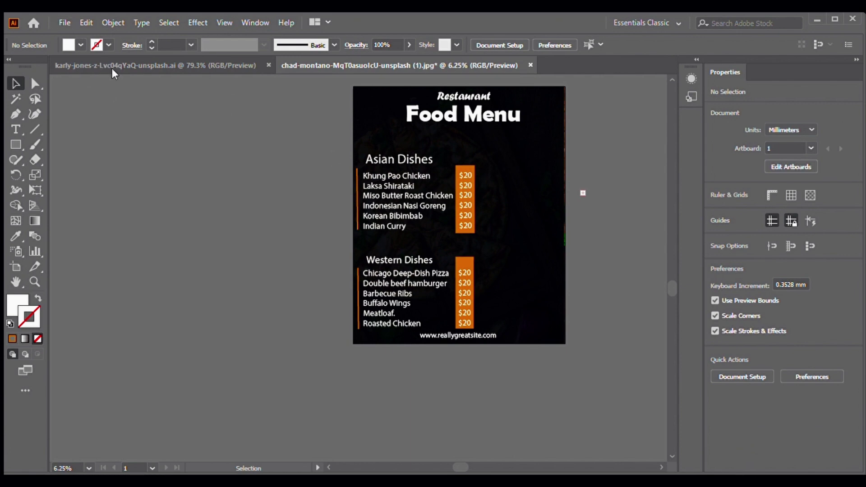
# Clip the pizza photo to a rectangle framing the pizza slice
pyautogui.hotkey('ctrl', '-')
pyautogui.hotkey('ctrl', '-')
pyautogui.hotkey('ctrl', '-')
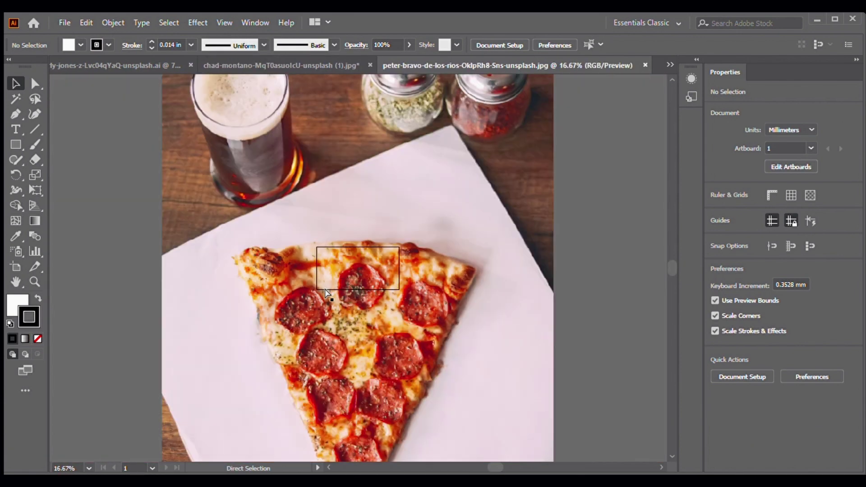
pyautogui.hotkey('ctrl', '-')
pyautogui.hotkey('ctrl', '-')
pyautogui.press('m')
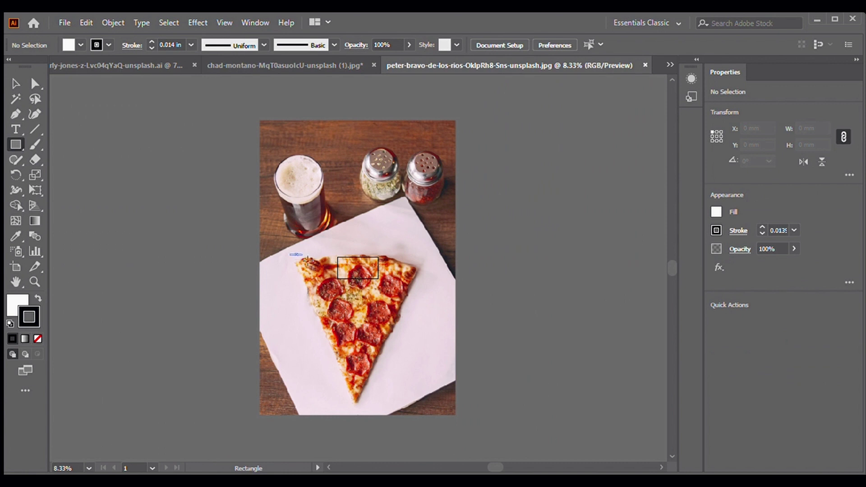
pyautogui.moveTo(290, 253); pyautogui.dragTo(427, 406)
pyautogui.press('v')
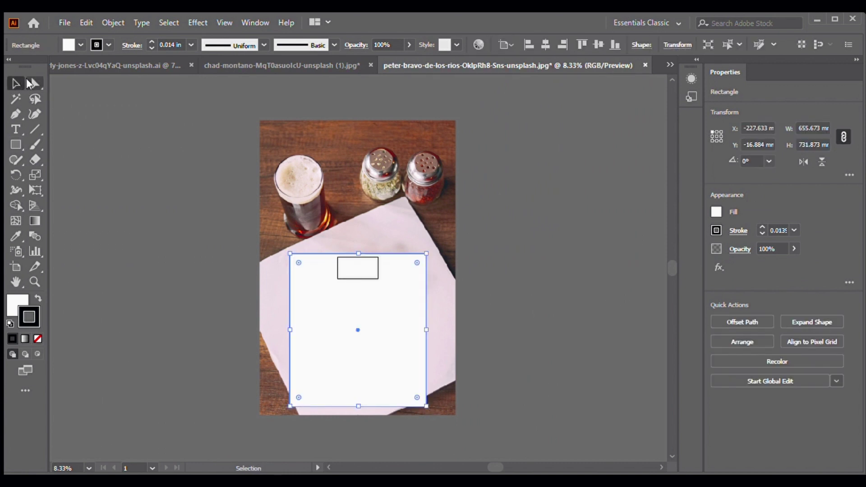
pyautogui.keyDown('shift'); pyautogui.click(410, 191); pyautogui.keyUp('shift')
pyautogui.hotkey('ctrl', '7')
# Scale down the cropped pizza, place it beside Asian Dishes, and close the pizza file
pyautogui.moveTo(358, 330); pyautogui.dragTo(319, 251)
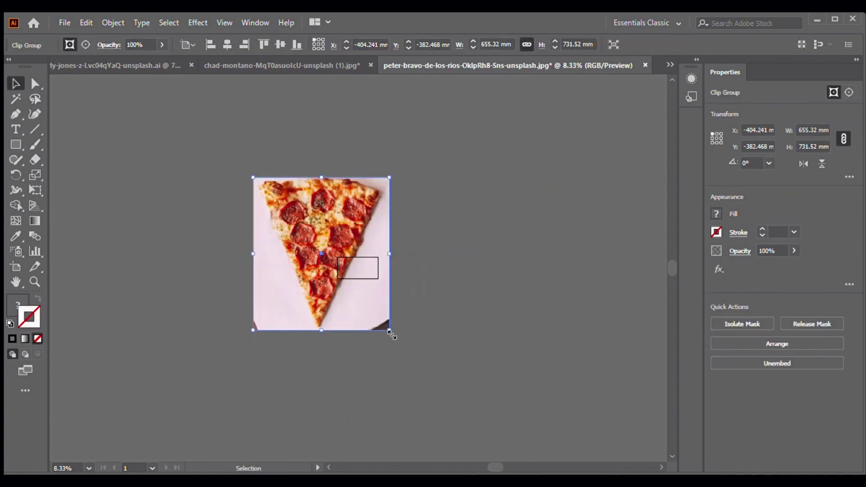
pyautogui.moveTo(393, 329); pyautogui.dragTo(343, 278)
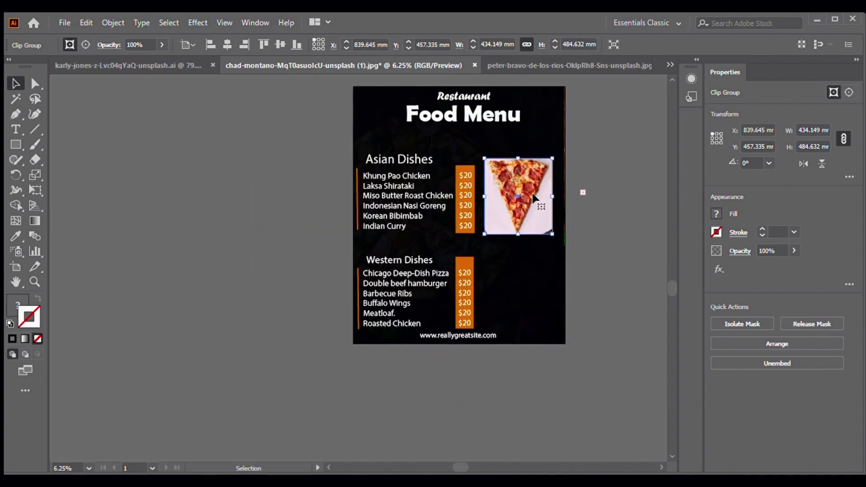
pyautogui.moveTo(322, 232); pyautogui.dragTo(554, 207)
pyautogui.click(584, 245)
pyautogui.click(586, 65)
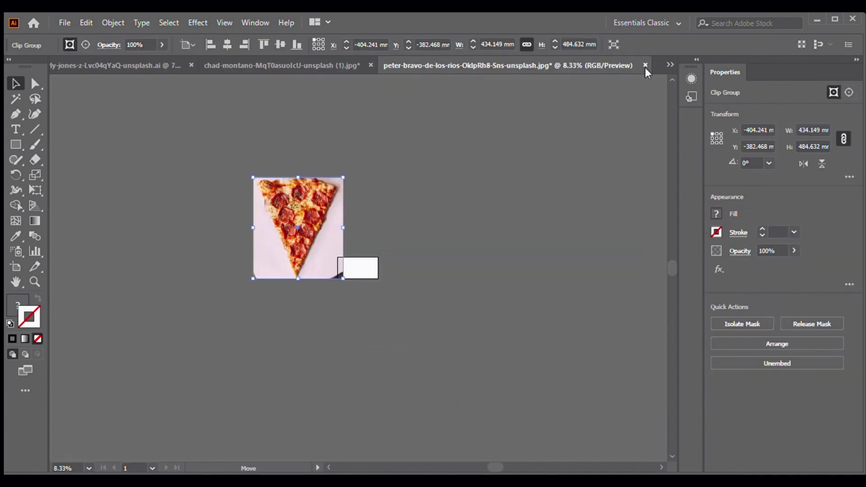
pyautogui.hotkey('ctrl', 'w')
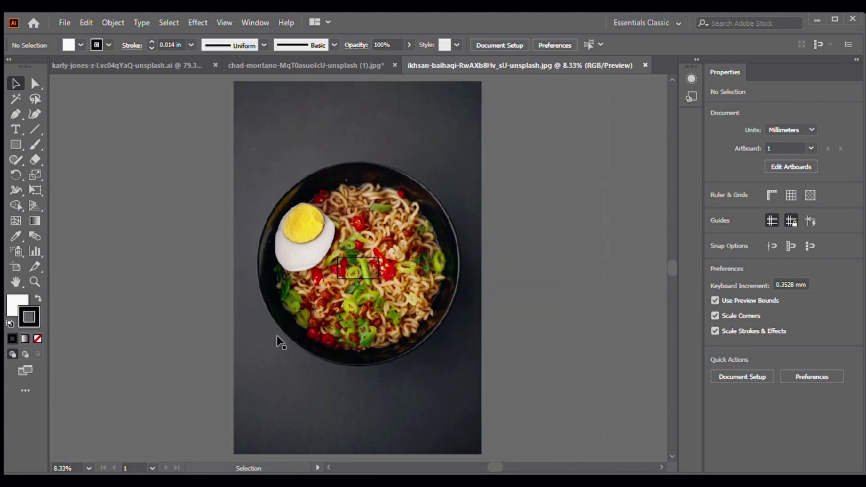
# Clip the noodle photo to a rectangle framing the bowl
pyautogui.click(17, 146)
pyautogui.moveTo(261, 151); pyautogui.dragTo(473, 370)
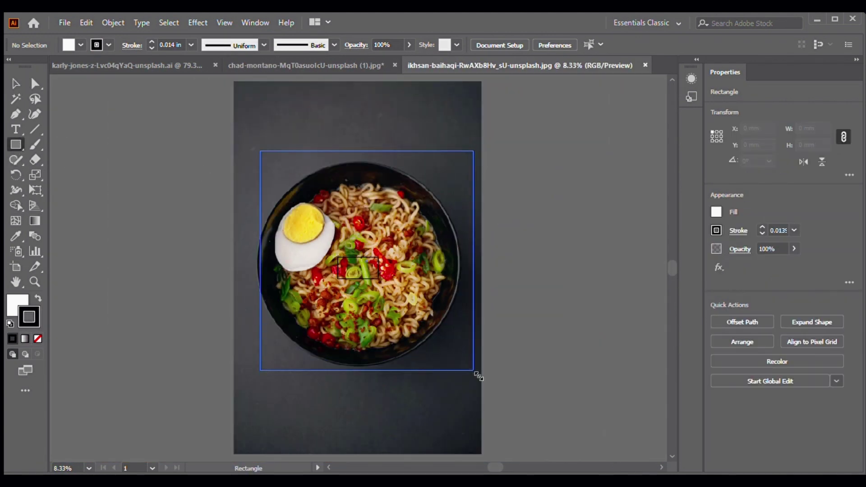
pyautogui.click(18, 84)
pyautogui.moveTo(260, 260); pyautogui.dragTo(257, 260)
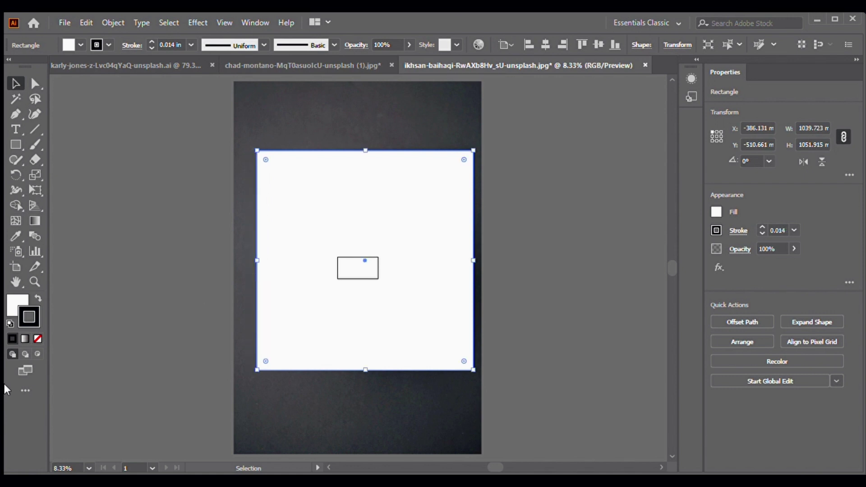
pyautogui.hotkey('ctrl', 'a')
pyautogui.hotkey('ctrl', '7')
# Scale down the cropped noodle photo and place it beside the Western Dishes list
pyautogui.moveTo(473, 373); pyautogui.dragTo(379, 274)
pyautogui.moveTo(309, 195)
pyautogui.mouseDown()
pyautogui.moveTo(298, 141)
pyautogui.moveTo(254, 136)
pyautogui.moveTo(530, 295)
pyautogui.mouseUp()
pyautogui.click(600, 278)
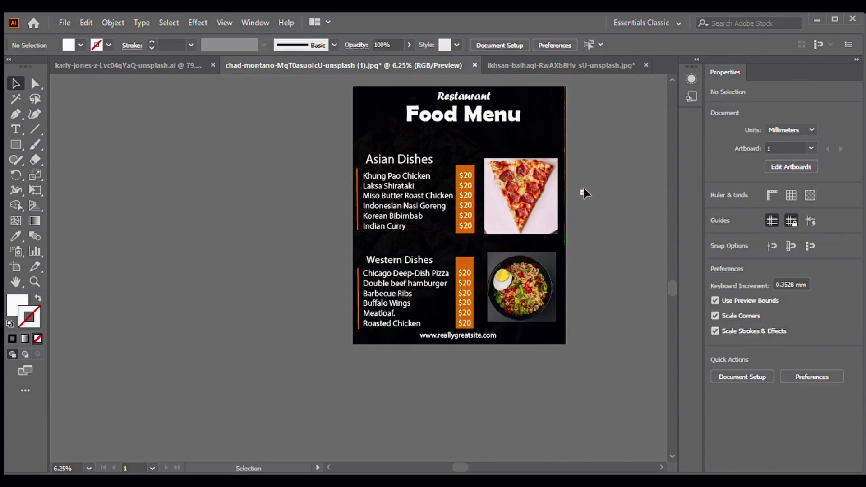
pyautogui.scroll(1, 587, 250)
# Zoom in on the dish lists and adjust the top edge of the Western price box
pyautogui.press('z')
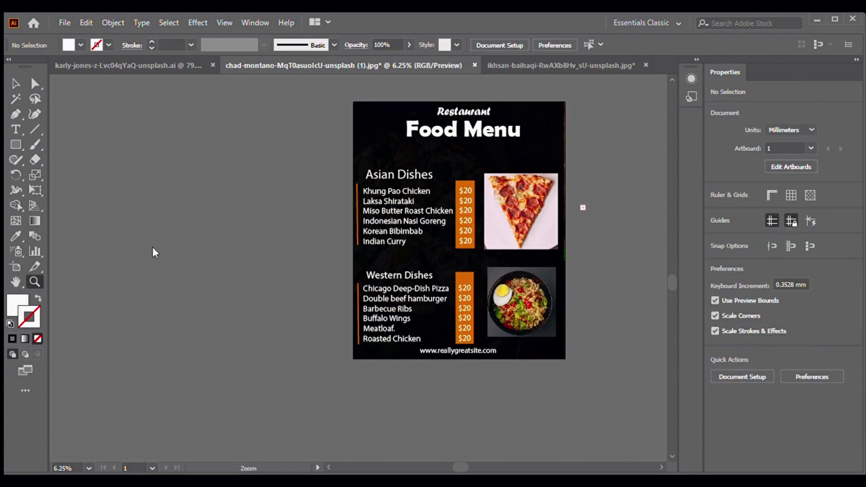
pyautogui.moveTo(334, 160); pyautogui.dragTo(616, 382)
pyautogui.press('v')
pyautogui.moveTo(342, 271); pyautogui.dragTo(342, 277)
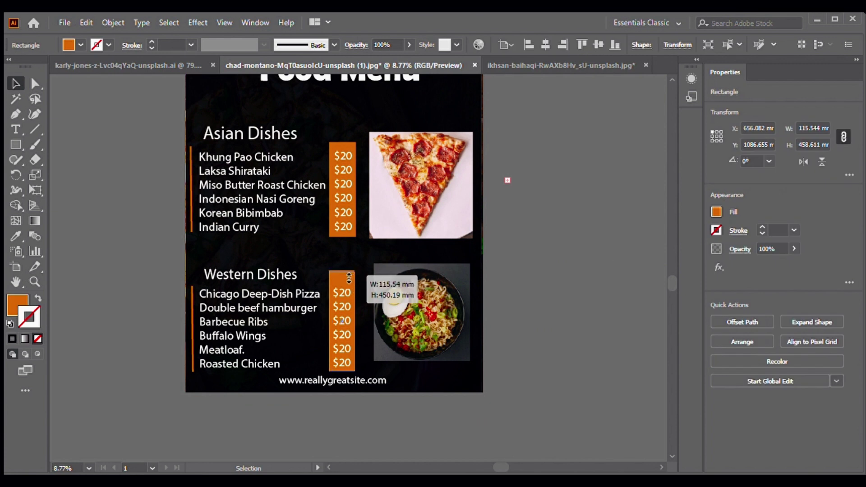
pyautogui.click(104, 229)
# Draw an orange rectangle and place it behind the Asian Dishes heading
pyautogui.press('m')
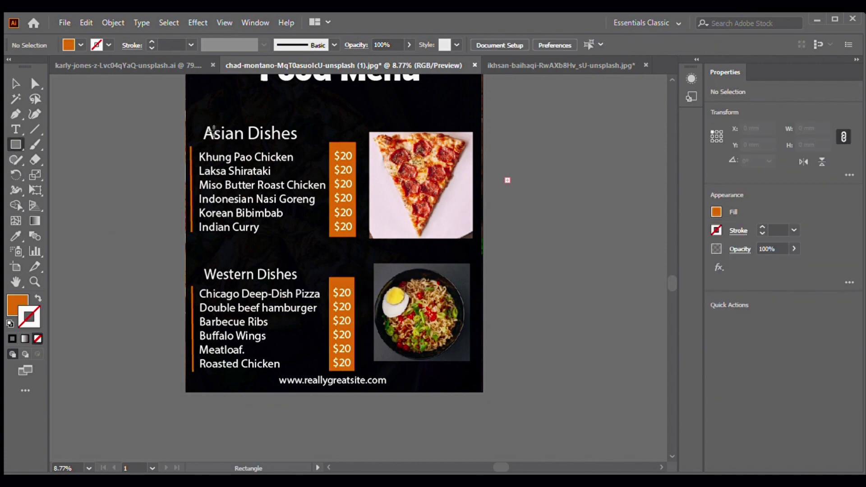
pyautogui.moveTo(194, 122); pyautogui.dragTo(303, 145)
pyautogui.click(16, 84)
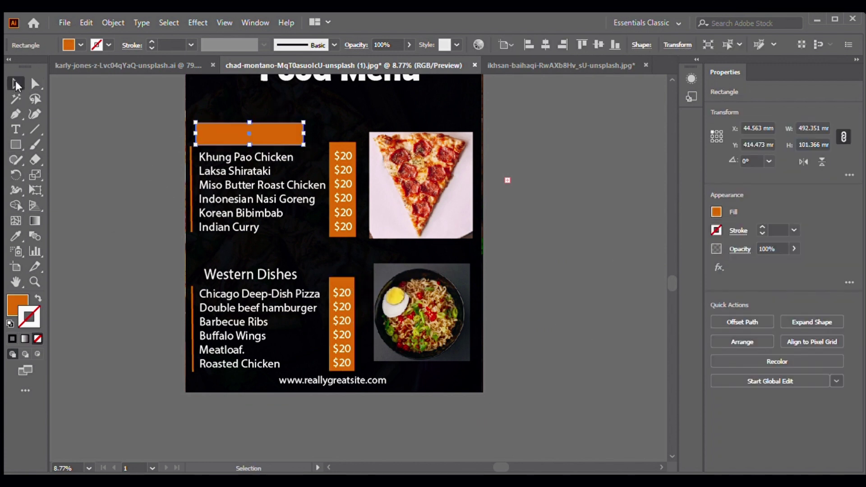
pyautogui.moveTo(249, 131); pyautogui.dragTo(245, 111)
pyautogui.click(251, 134)
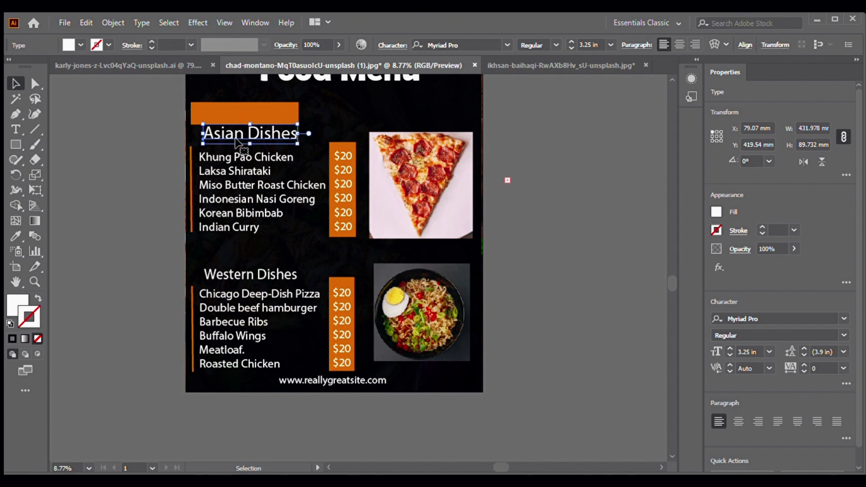
pyautogui.moveTo(243, 110); pyautogui.dragTo(250, 132)
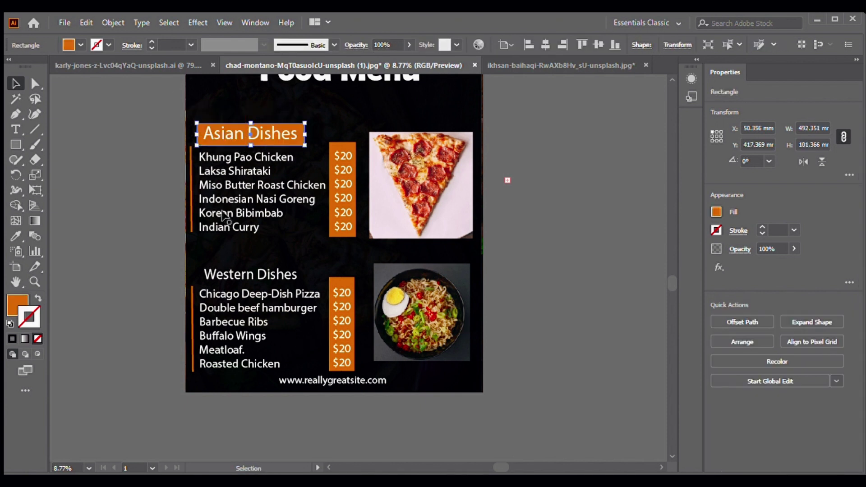
# Duplicate the orange box and position the copy behind the Western Dishes heading
pyautogui.hotkey('ctrl', 'c')
pyautogui.hotkey('ctrl', 'v')
pyautogui.click(279, 278)
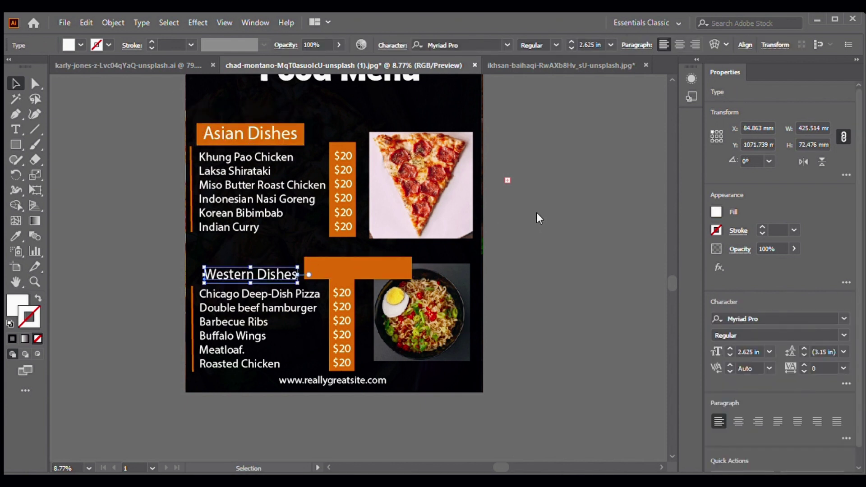
pyautogui.moveTo(356, 268); pyautogui.dragTo(252, 273)
pyautogui.click(539, 243)
pyautogui.scroll(1, 515, 250)
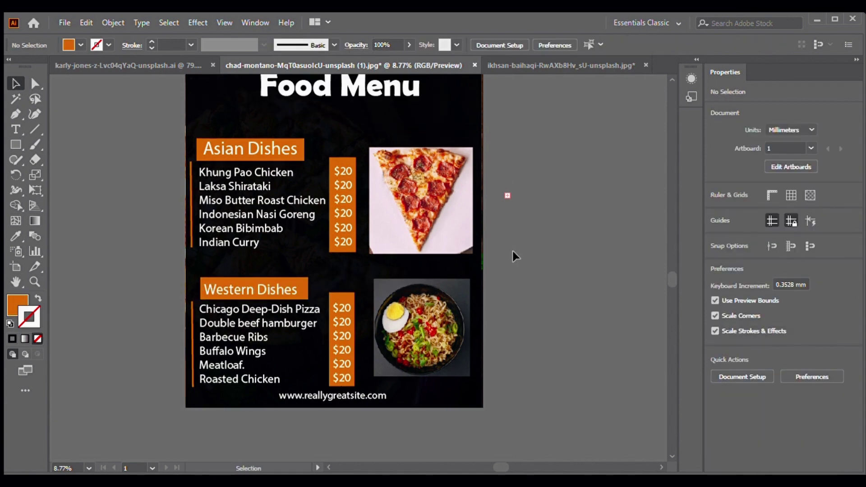
pyautogui.scroll(-4, 512, 251)
# Set the black background rectangle behind the menu to 84% opacity
pyautogui.scroll(8, 513, 252)
pyautogui.click(349, 125)
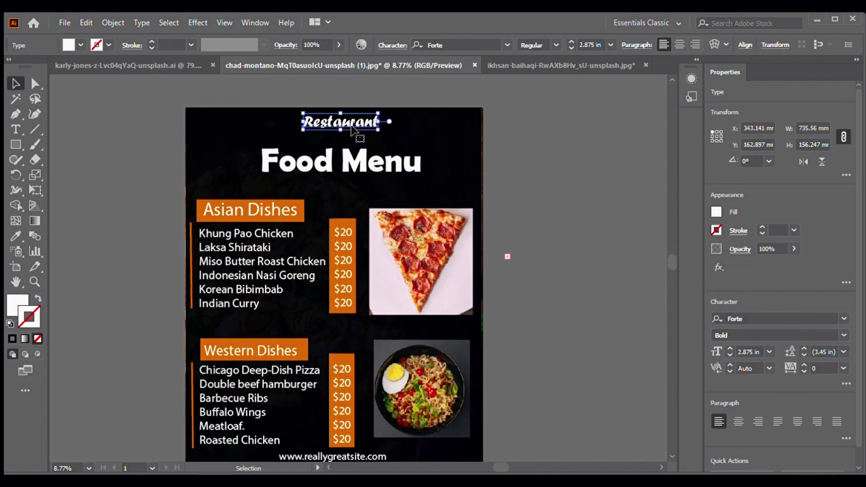
pyautogui.scroll(-2, 464, 171)
pyautogui.scroll(-5, 575, 239)
pyautogui.scroll(-1, 576, 239)
pyautogui.scroll(-5, 575, 240)
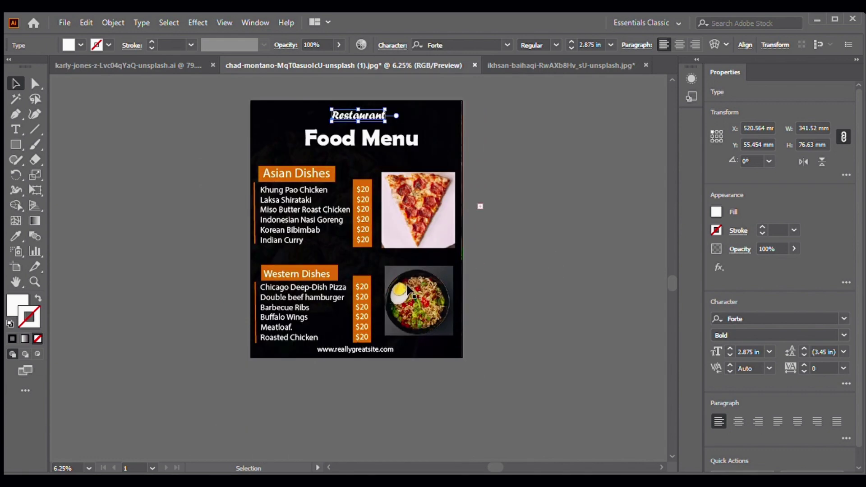
pyautogui.click(448, 159)
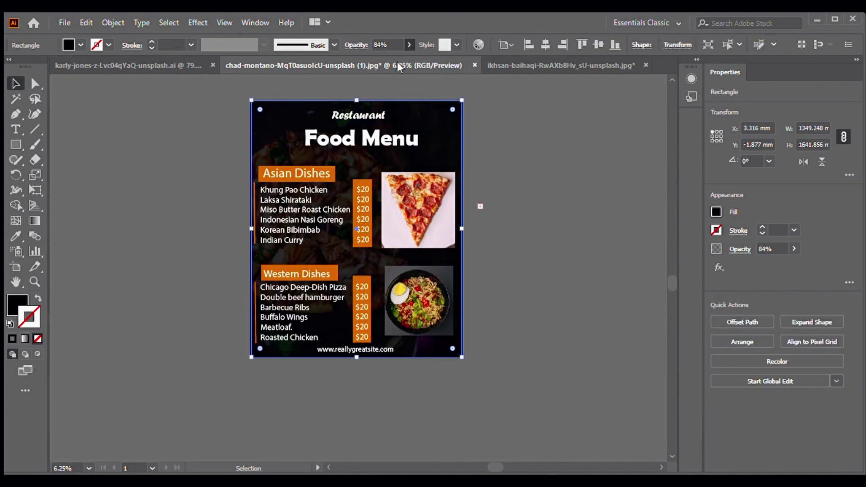
pyautogui.click(513, 221)
pyautogui.scroll(1, 513, 221)
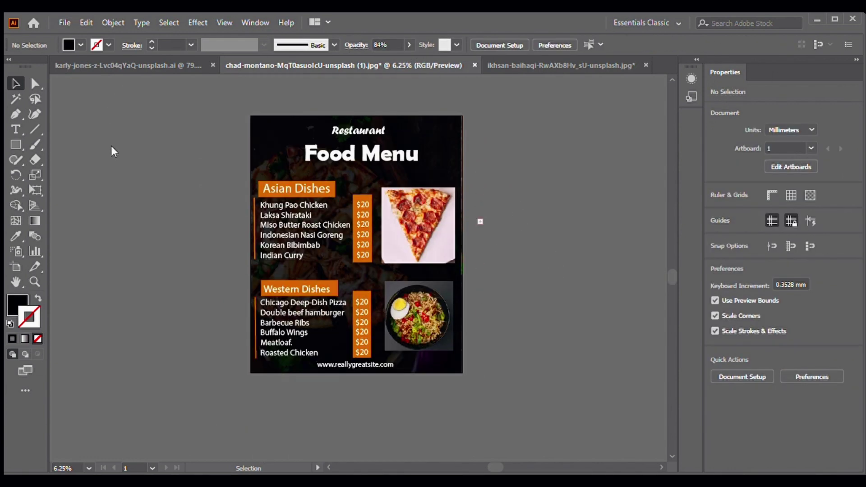